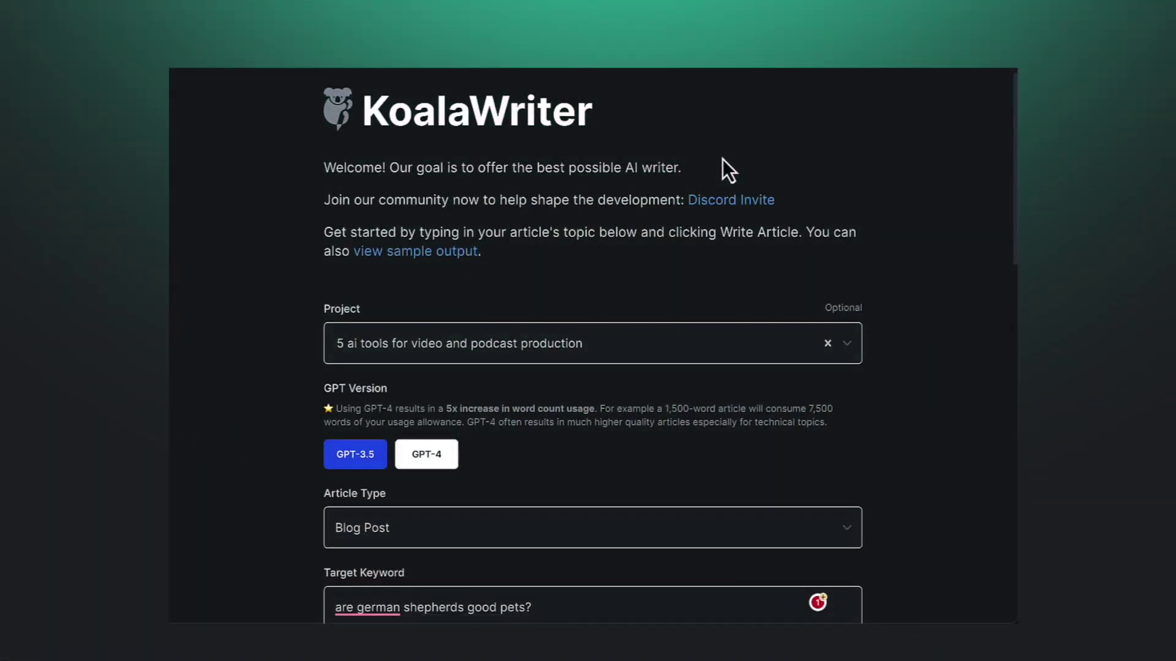
Set up a GPT-4 'YouTube Video to Blog Post' article with the pasted video link
scroll(722, 159, "down", 2)
scroll(727, 165, "down", 3)
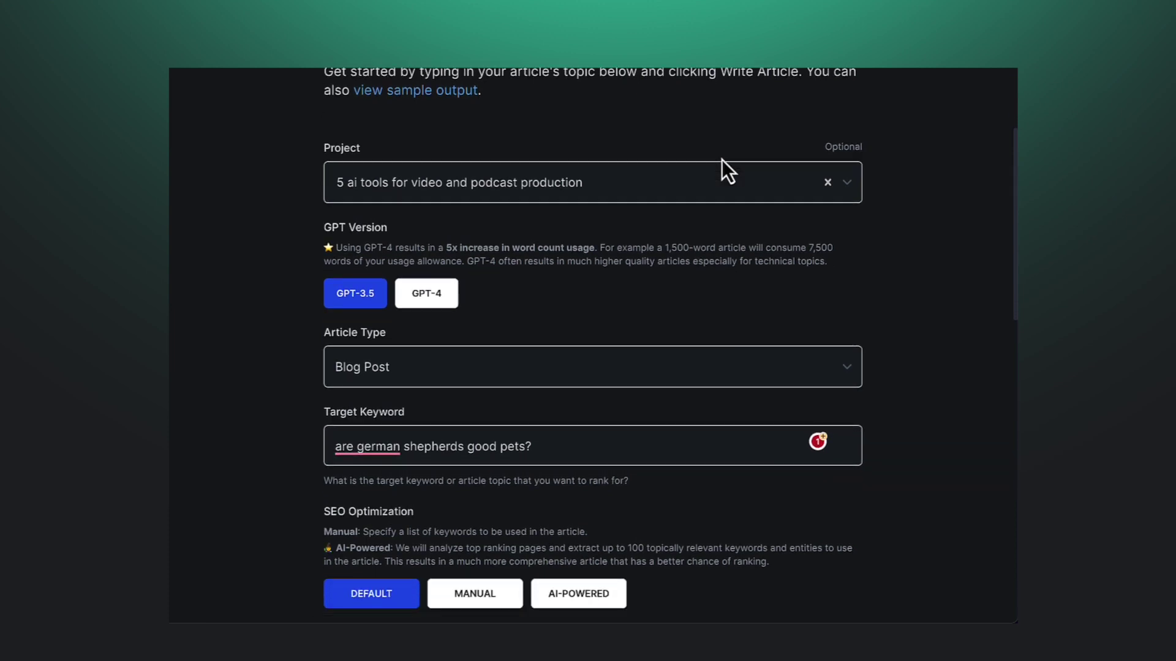
left_click(439, 294)
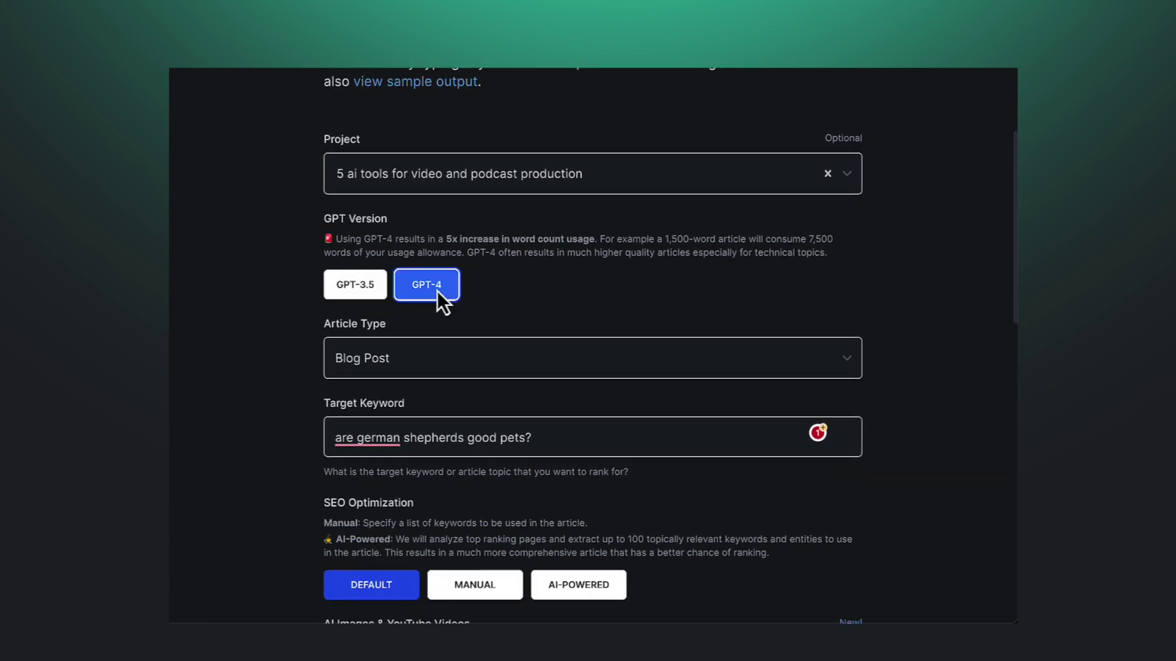
left_click(436, 370)
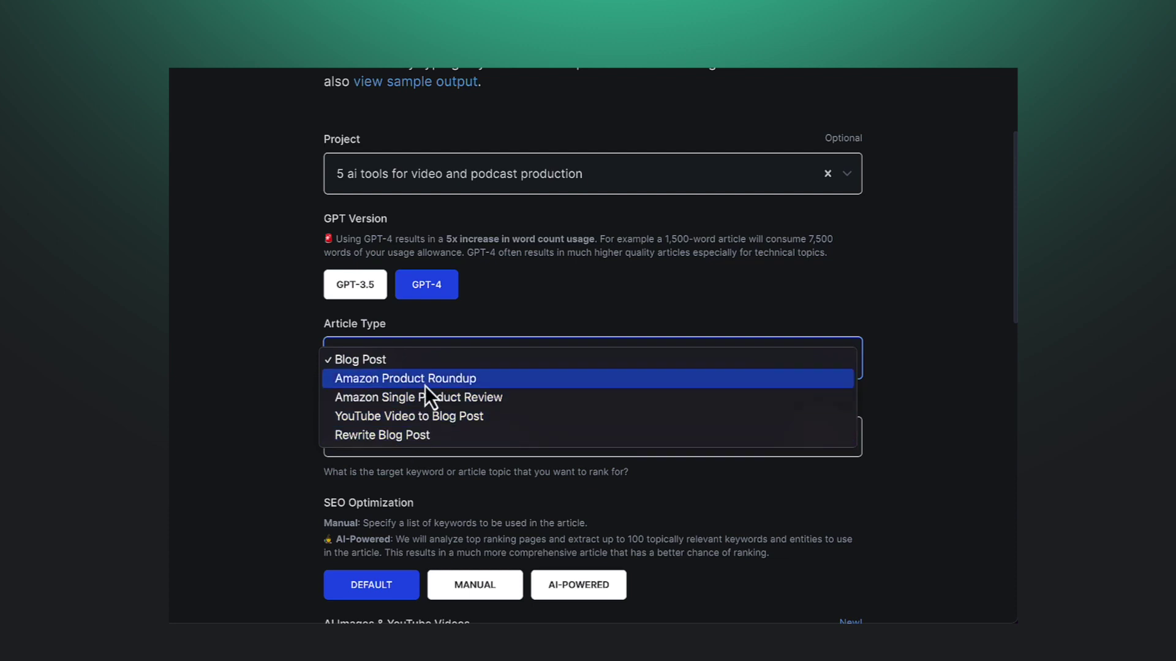
left_click(423, 418)
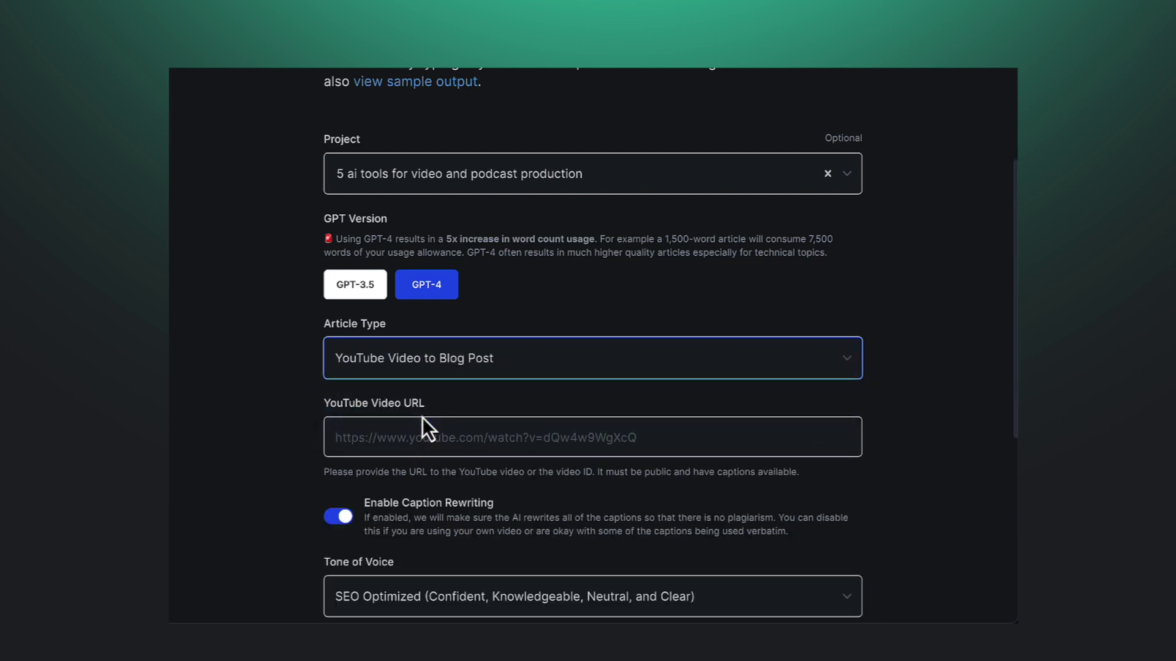
left_click(376, 442)
type("https://youtu.be/AP_6i4e8oFc")
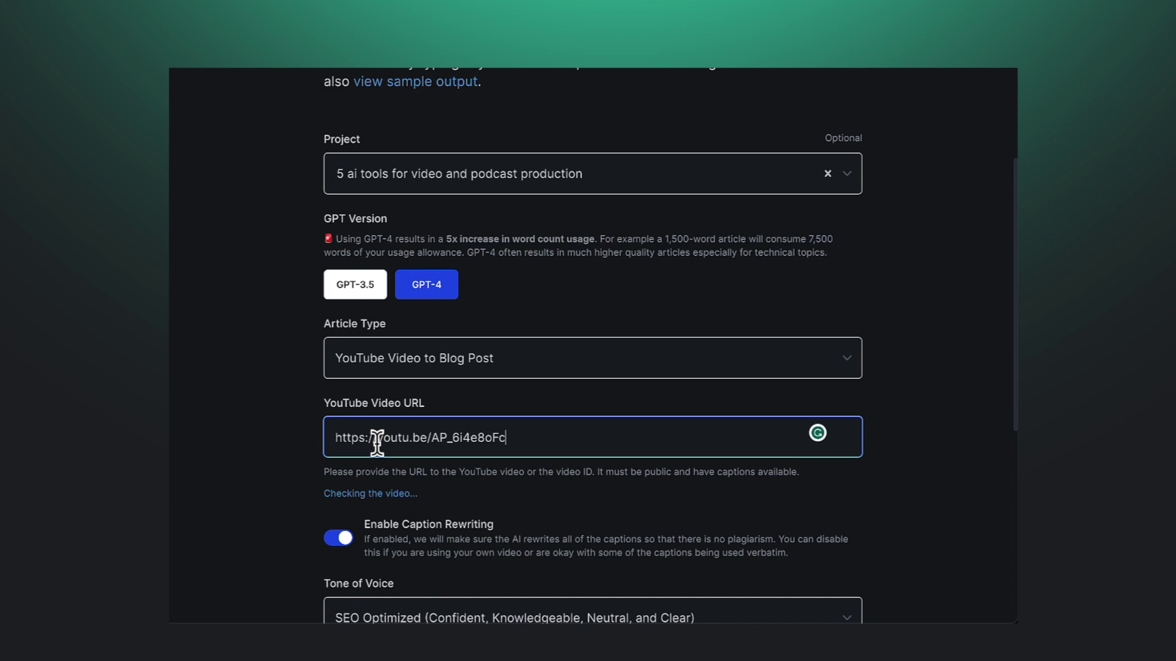
Generate the article's section outline, then start writing the article from it
scroll(423, 465, "down", 2)
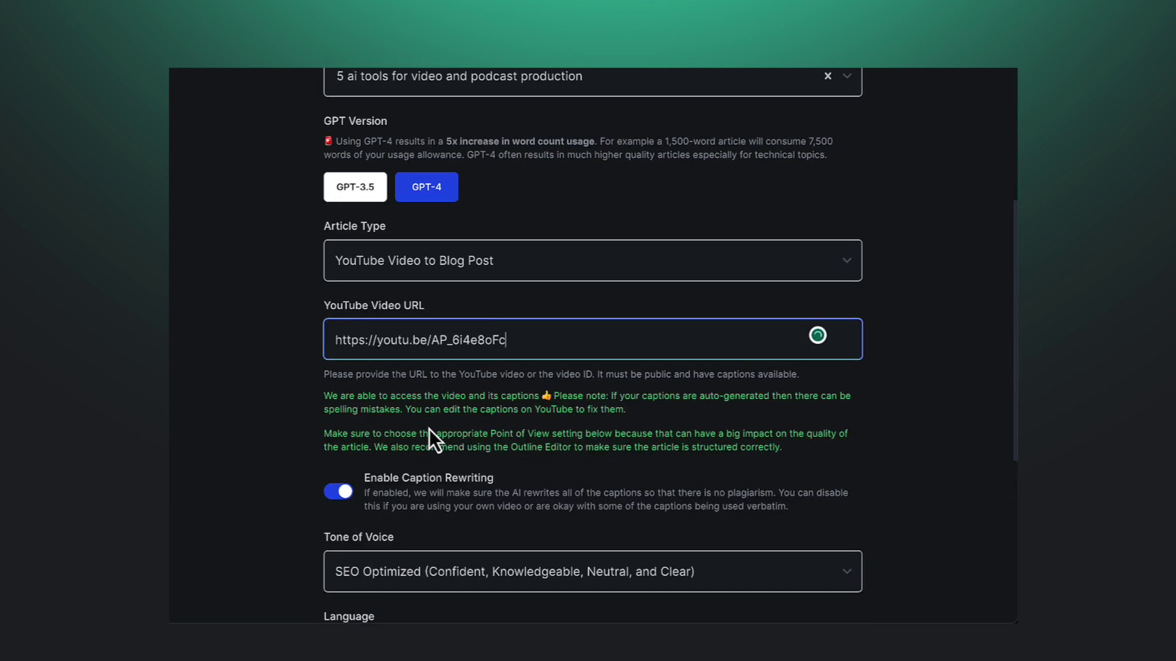
scroll(429, 432, "down", 1)
scroll(429, 431, "down", 2)
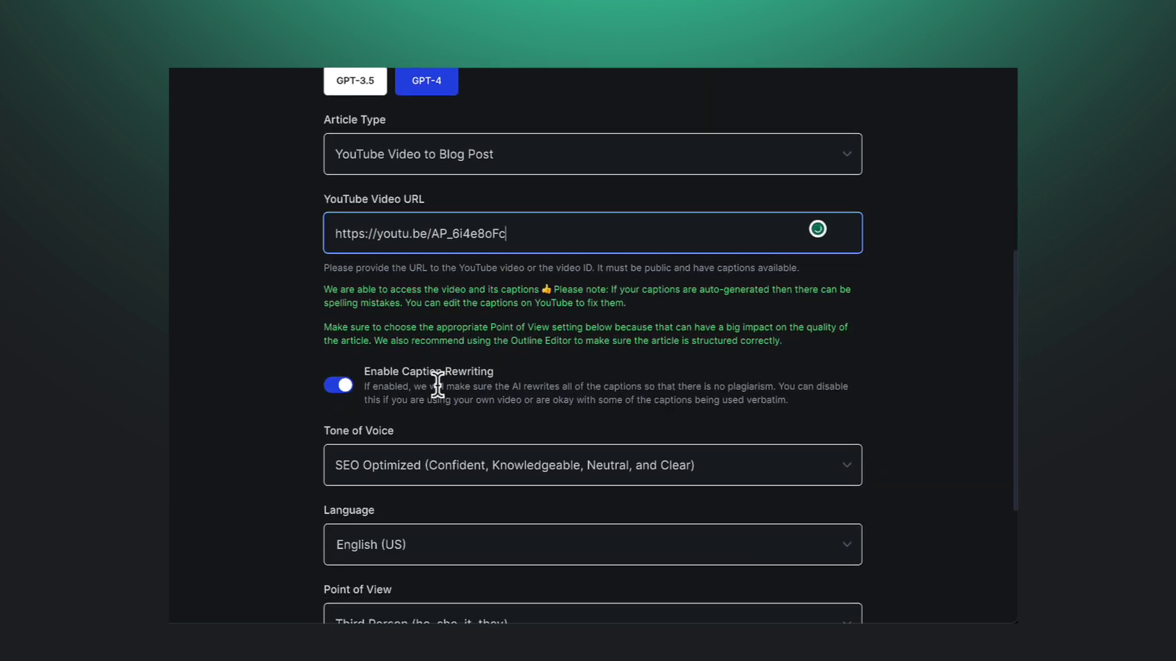
scroll(485, 387, "down", 3)
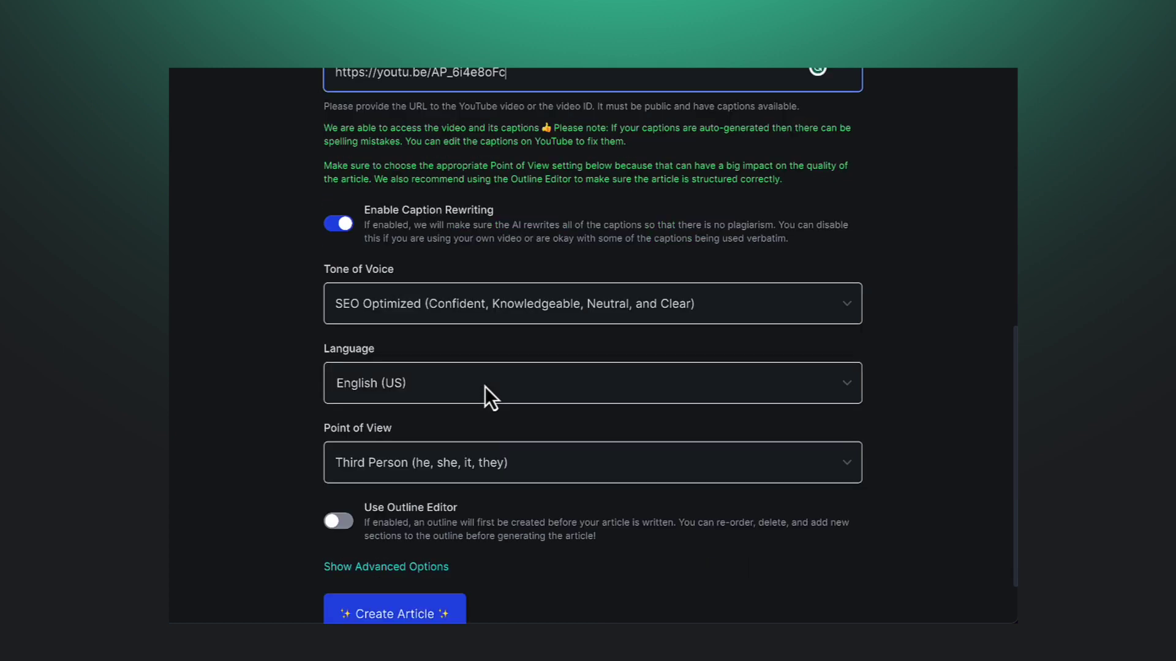
scroll(485, 387, "down", 1)
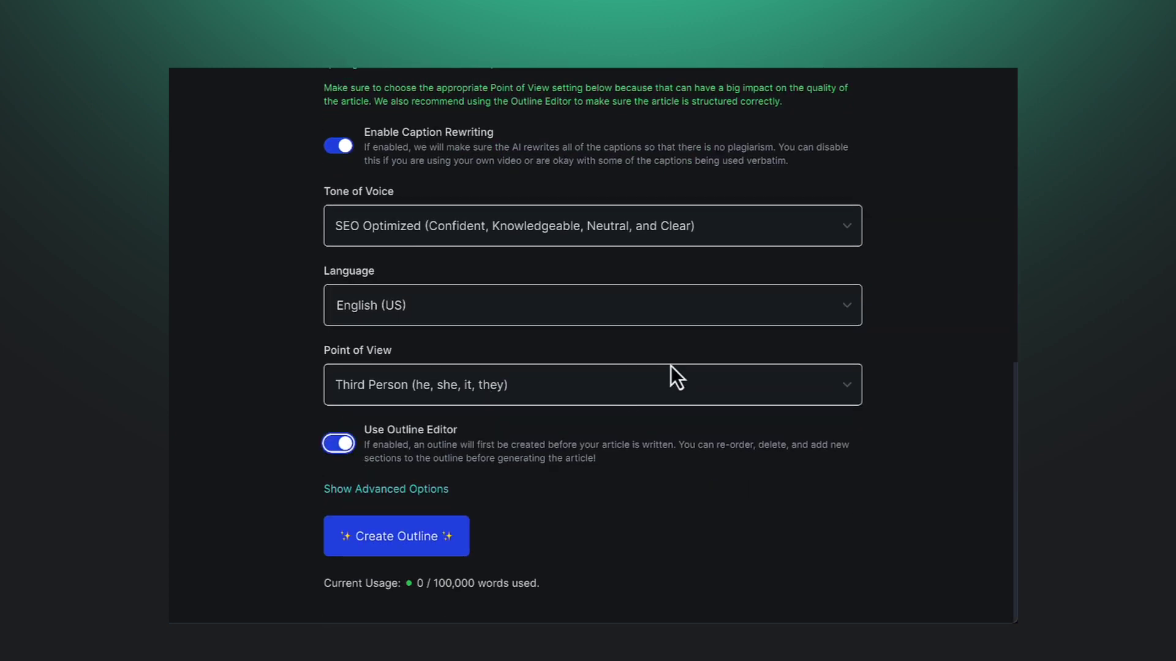
left_click(429, 539)
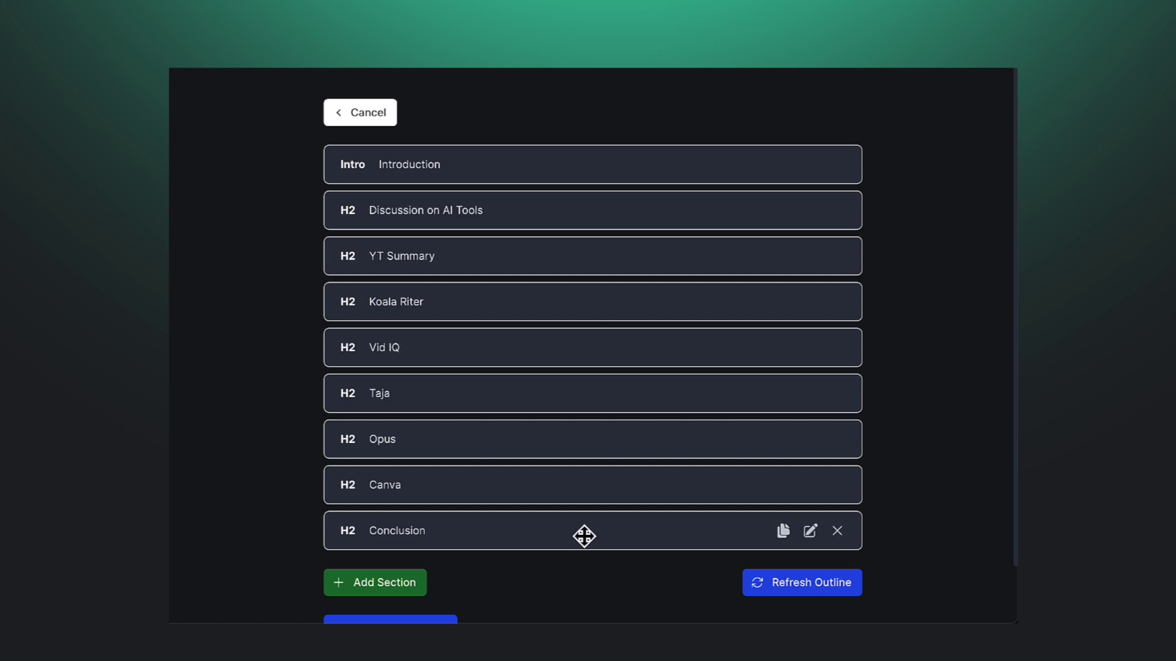
scroll(663, 550, "down", 1)
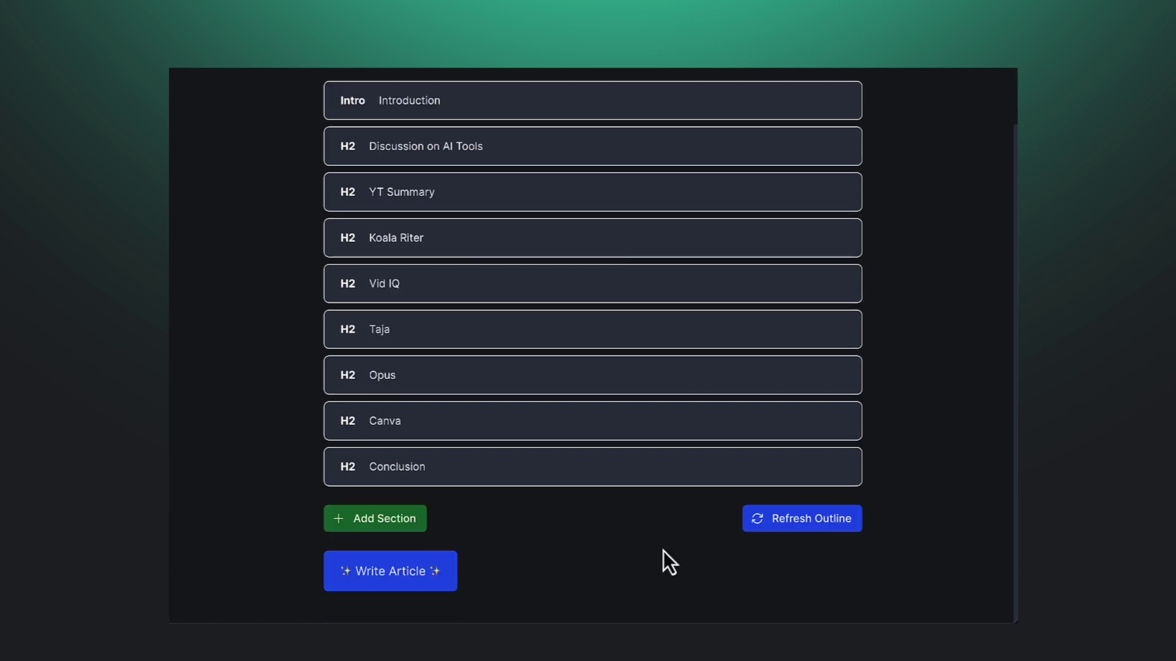
left_click(392, 576)
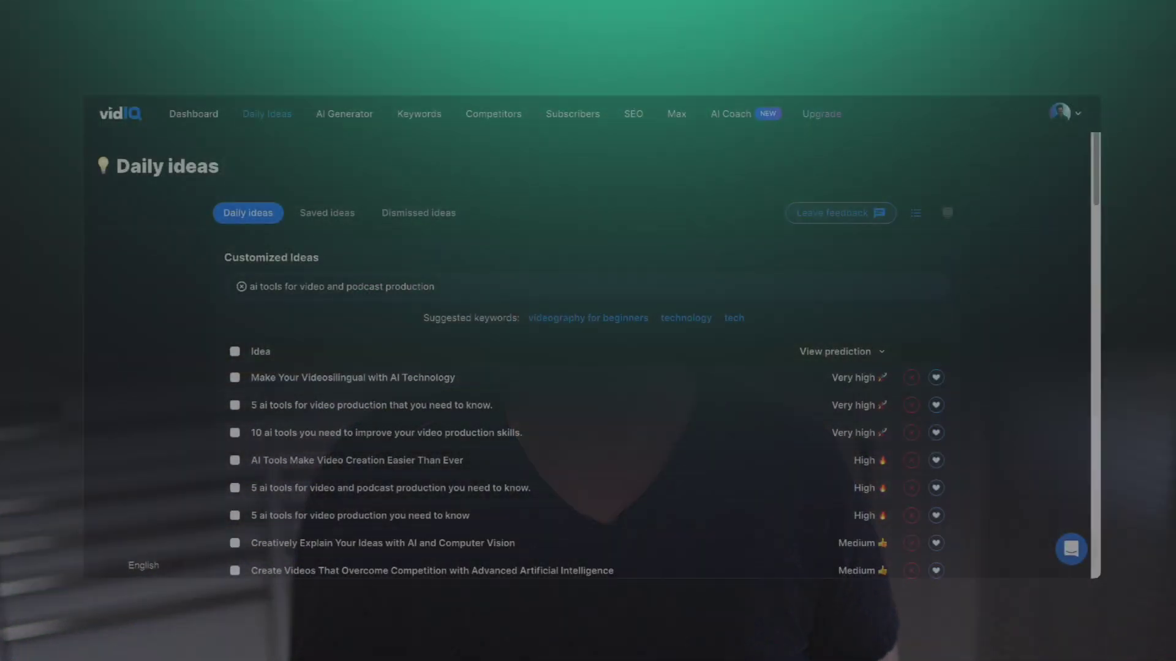
Research the keyword 'ai tools' in vidIQ and review its 65 score, related keywords and questions
scroll(575, 169, "down", 1)
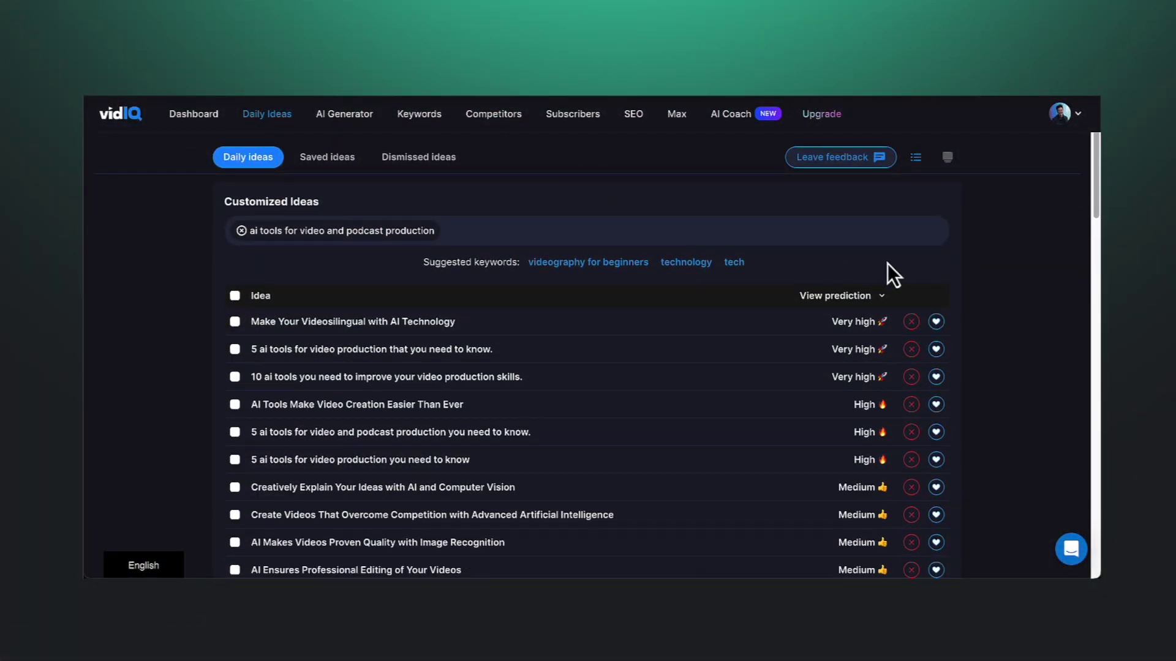
scroll(887, 264, "down", 3)
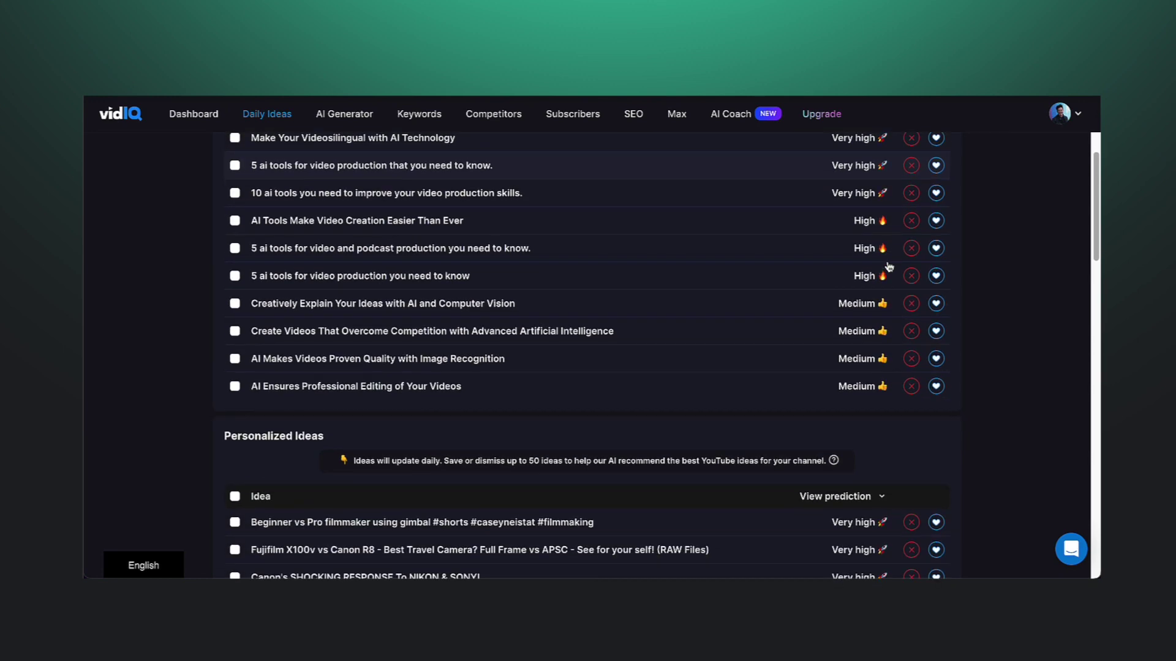
scroll(888, 265, "up", 4)
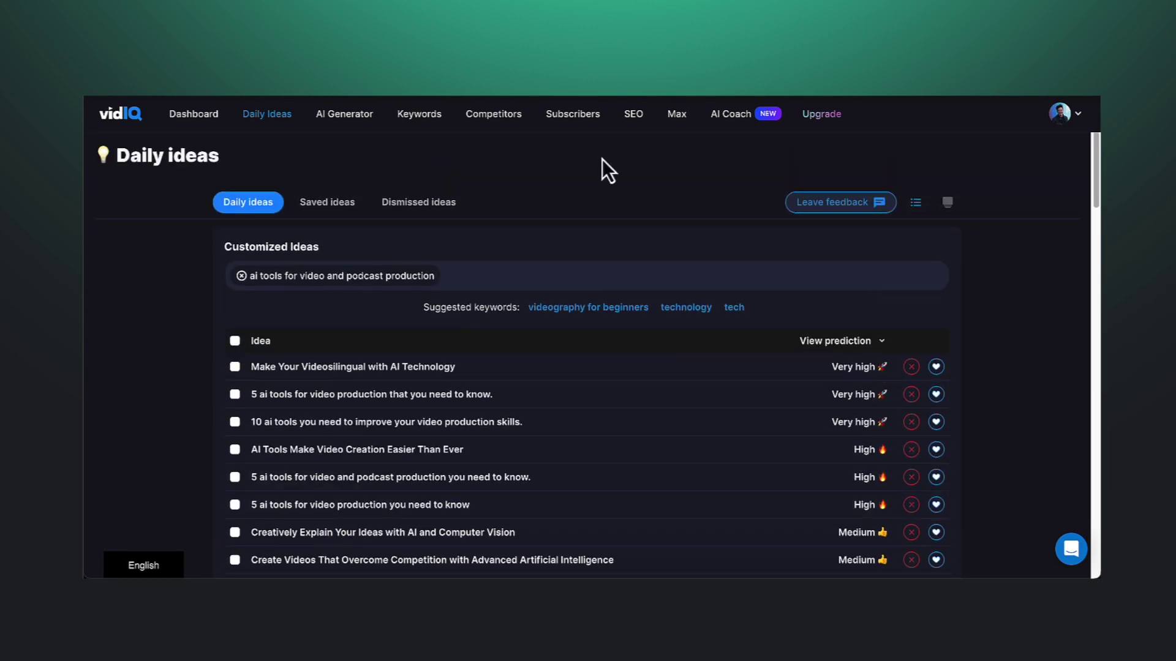
left_click(431, 119)
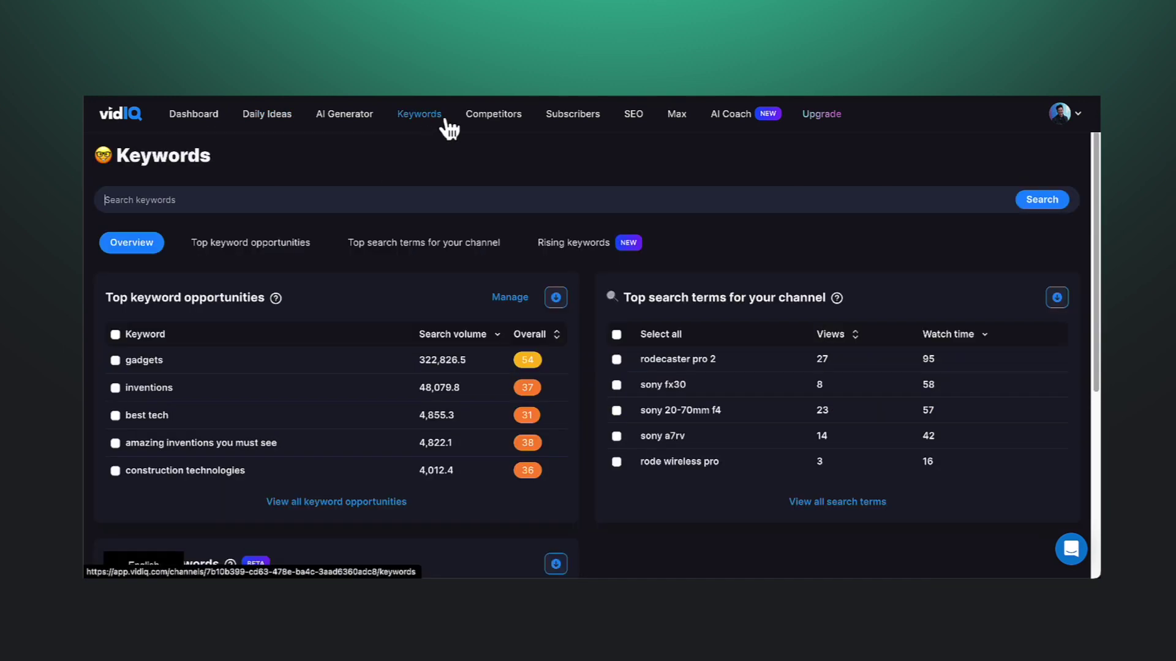
left_click(287, 200)
type("ai tools")
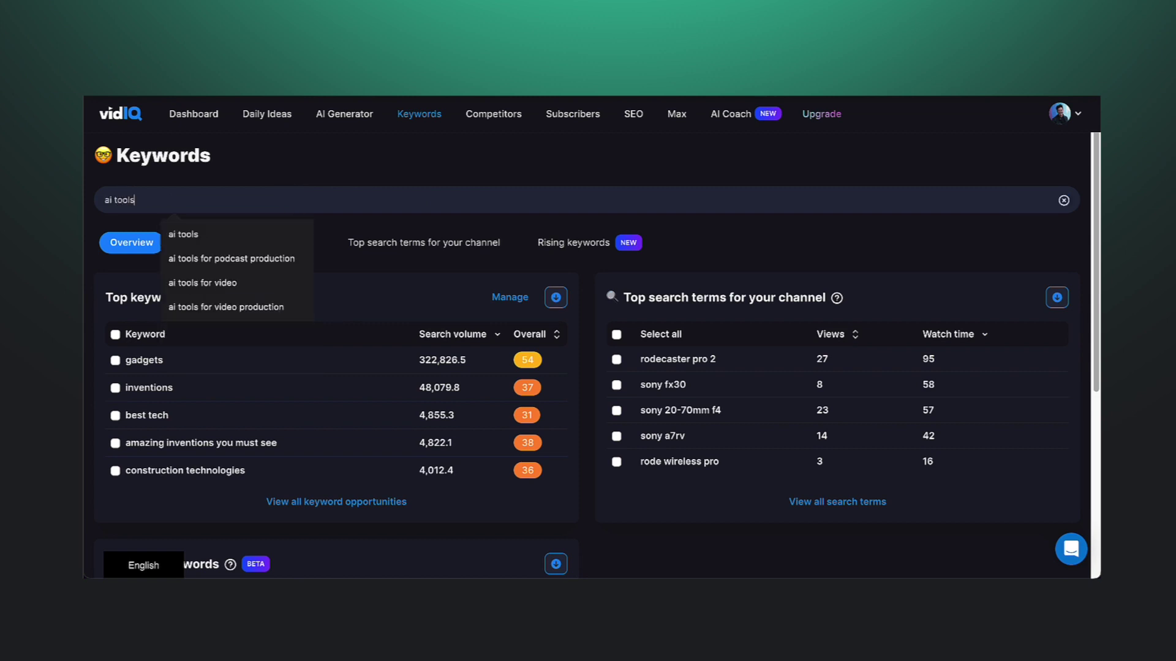
key("Return")
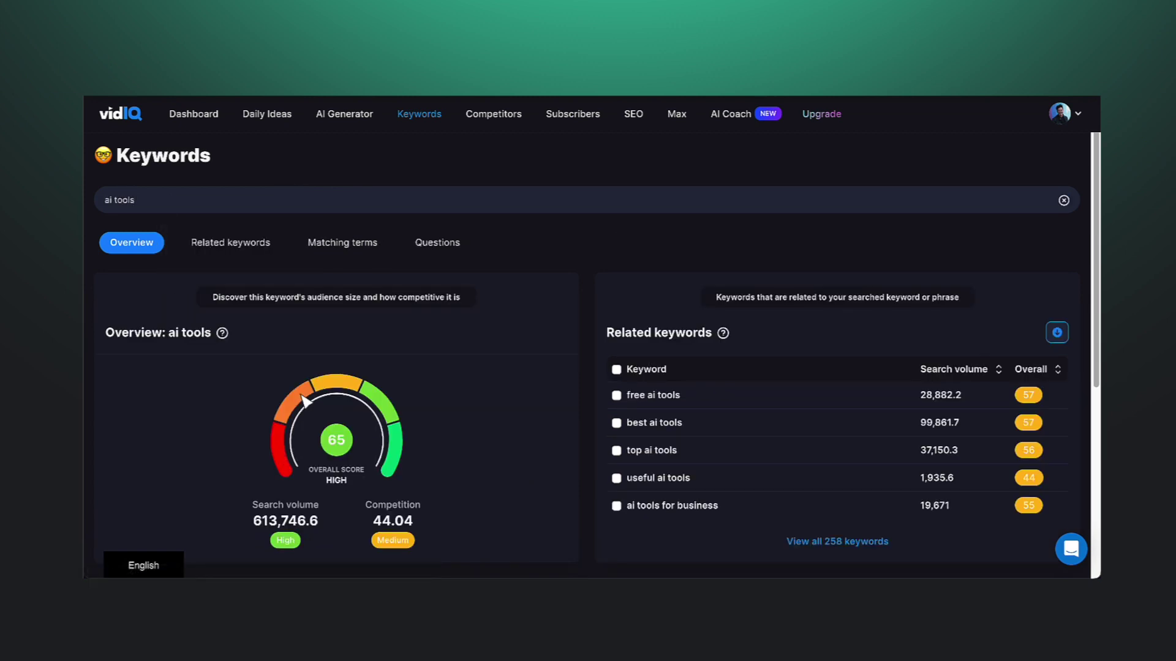
scroll(516, 327, "down", 3)
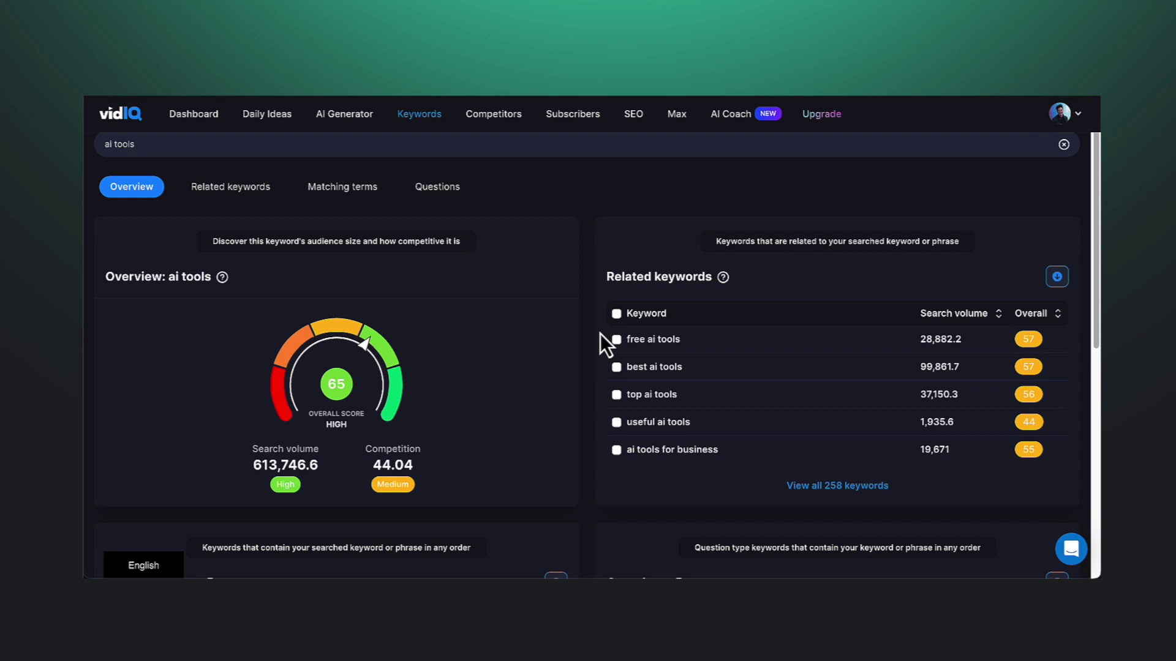
scroll(599, 335, "down", 2)
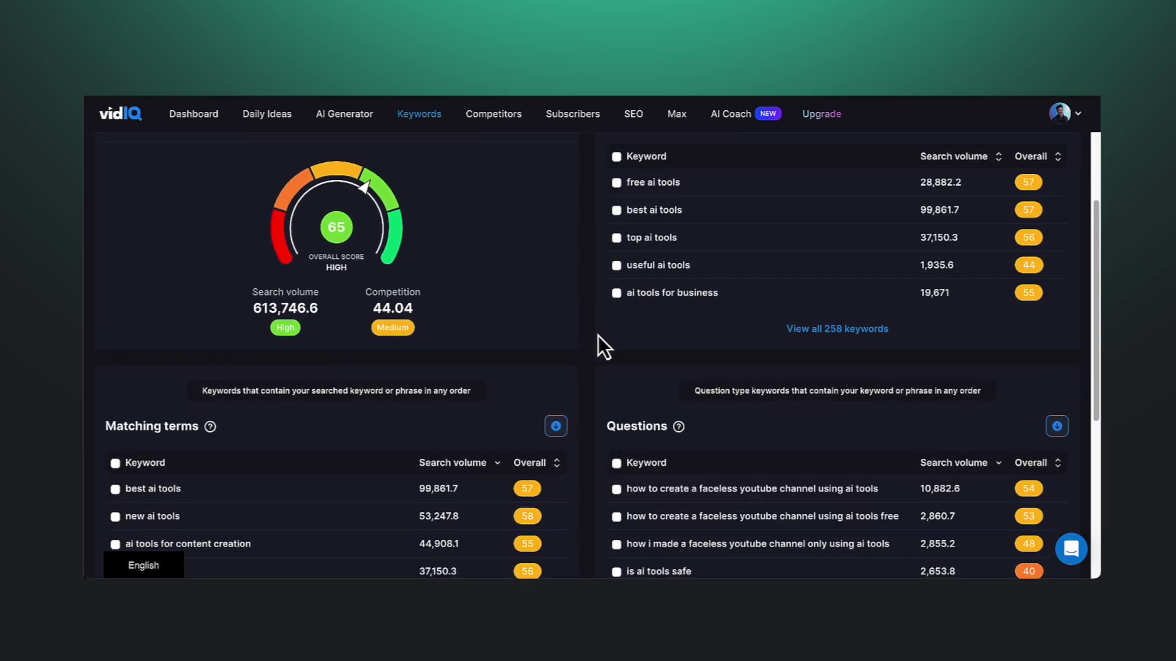
scroll(598, 335, "down", 3)
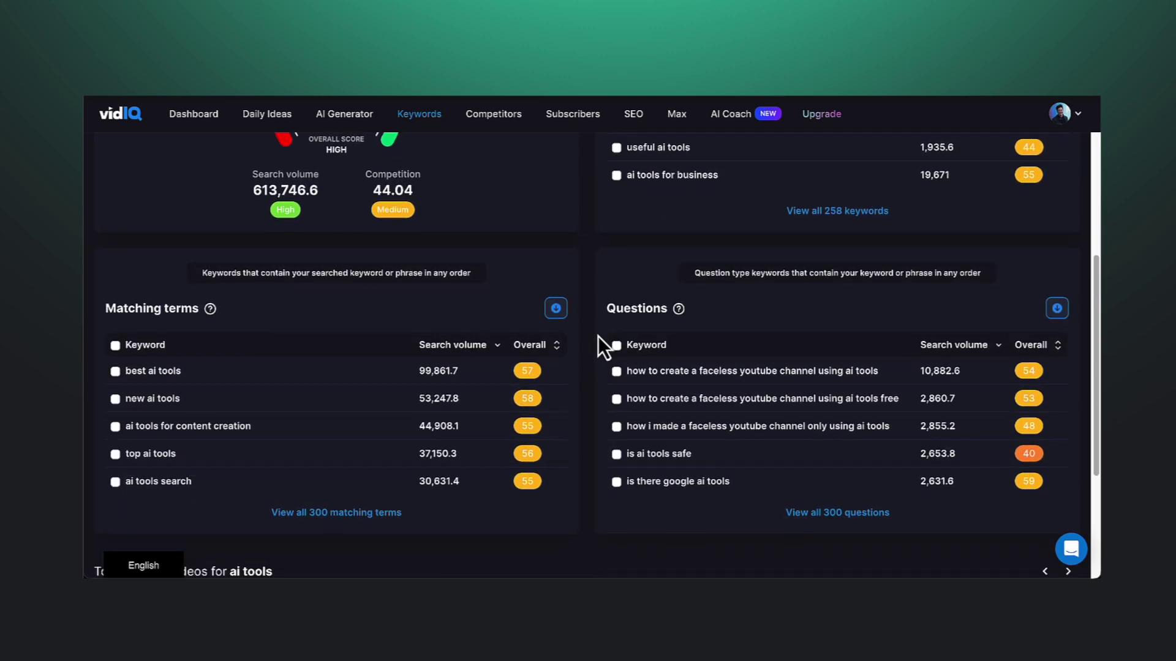
scroll(598, 336, "up", 8)
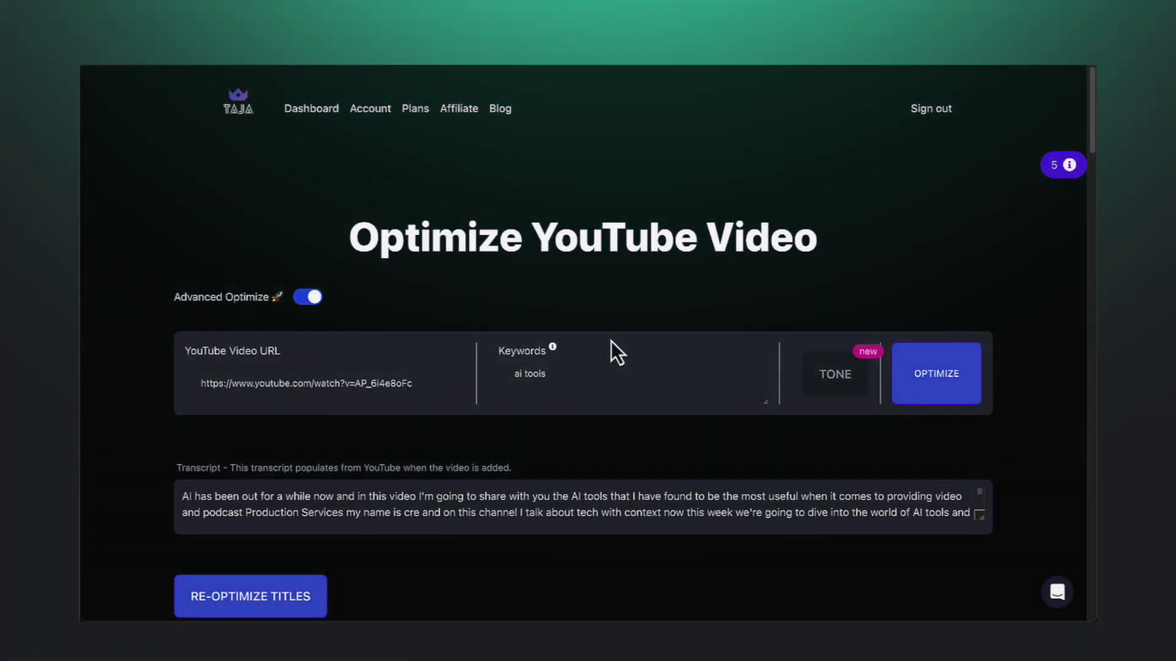
scroll(877, 252, "down", 3)
scroll(877, 252, "down", 4)
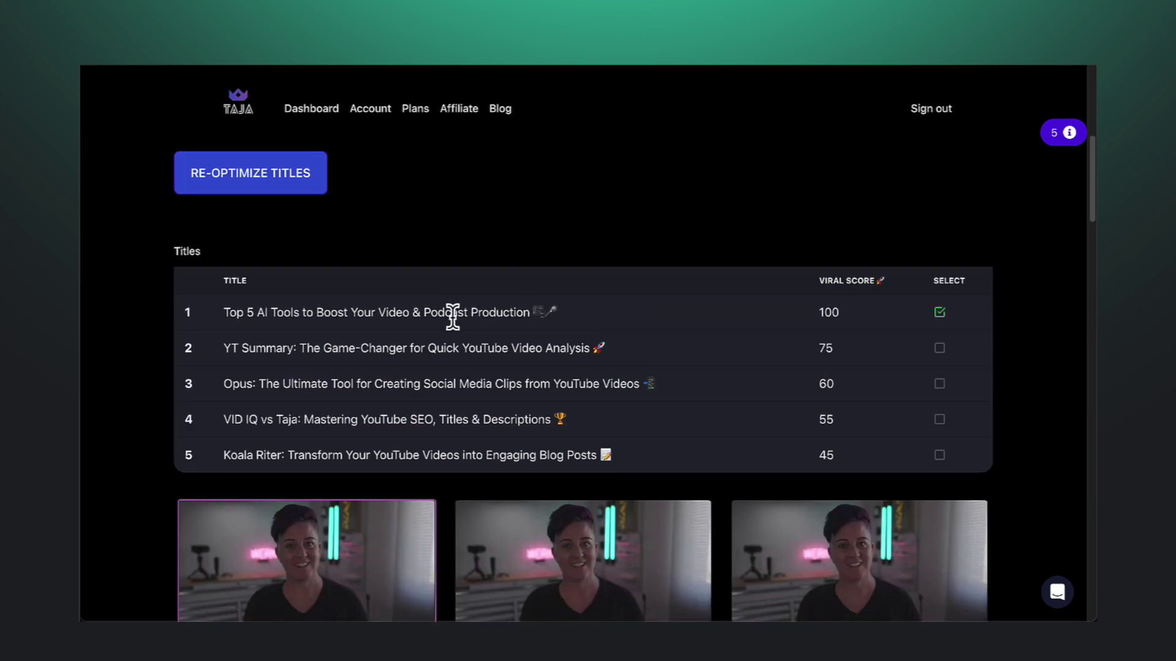
scroll(454, 331, "down", 4)
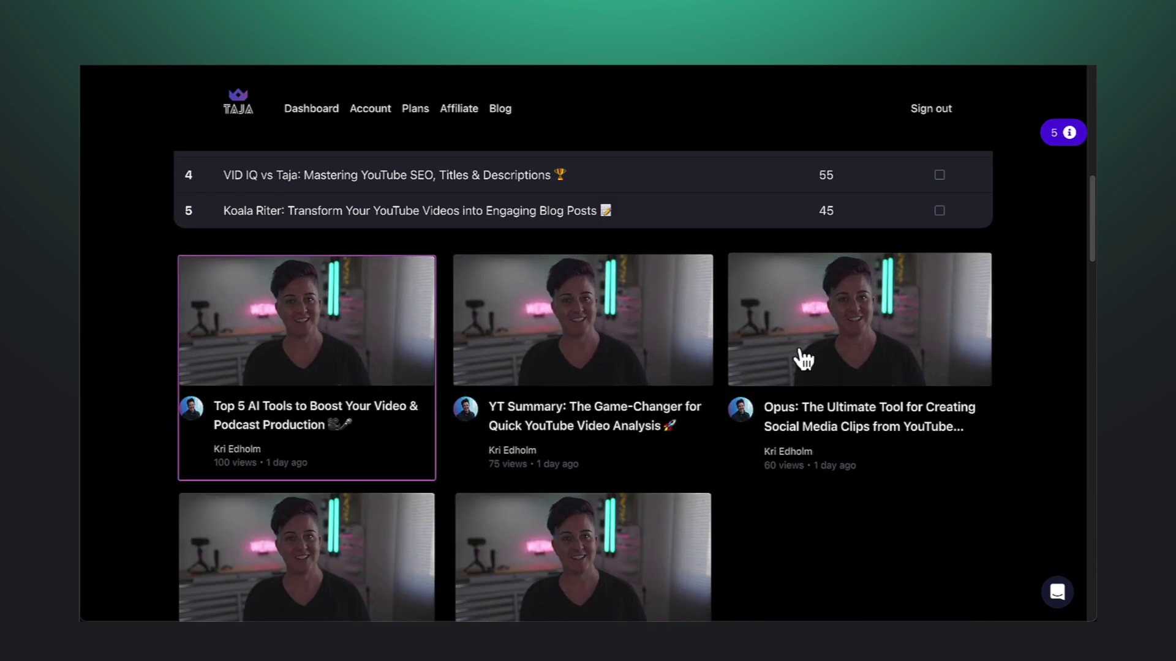
scroll(802, 359, "down", 7)
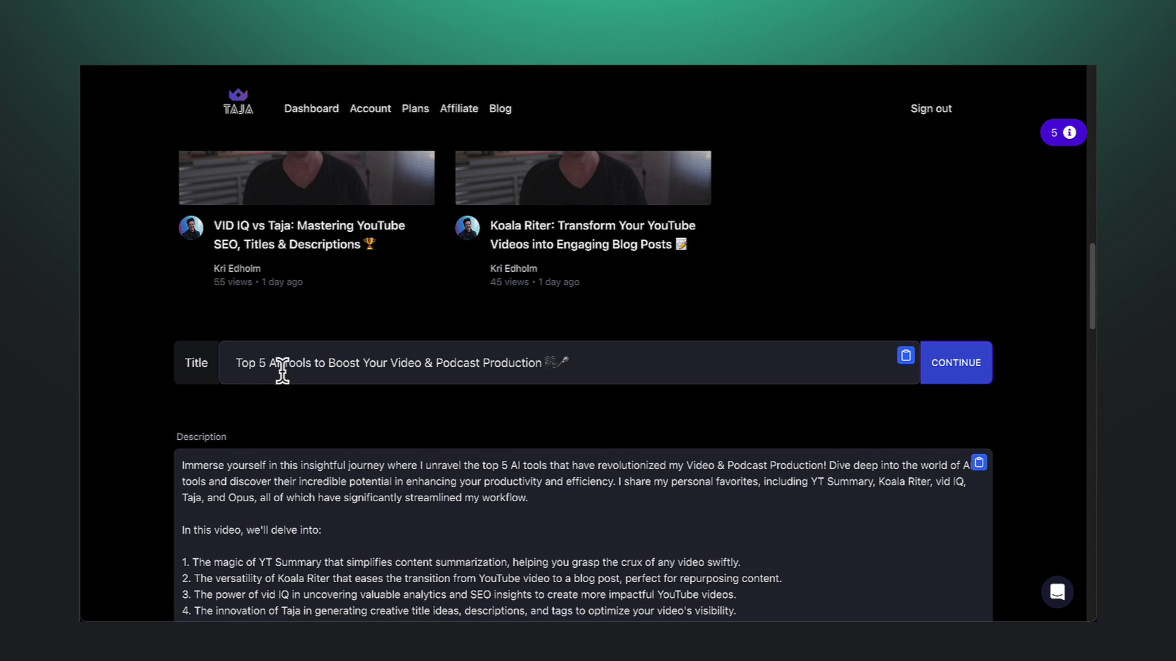
scroll(281, 371, "down", 3)
scroll(859, 339, "down", 3)
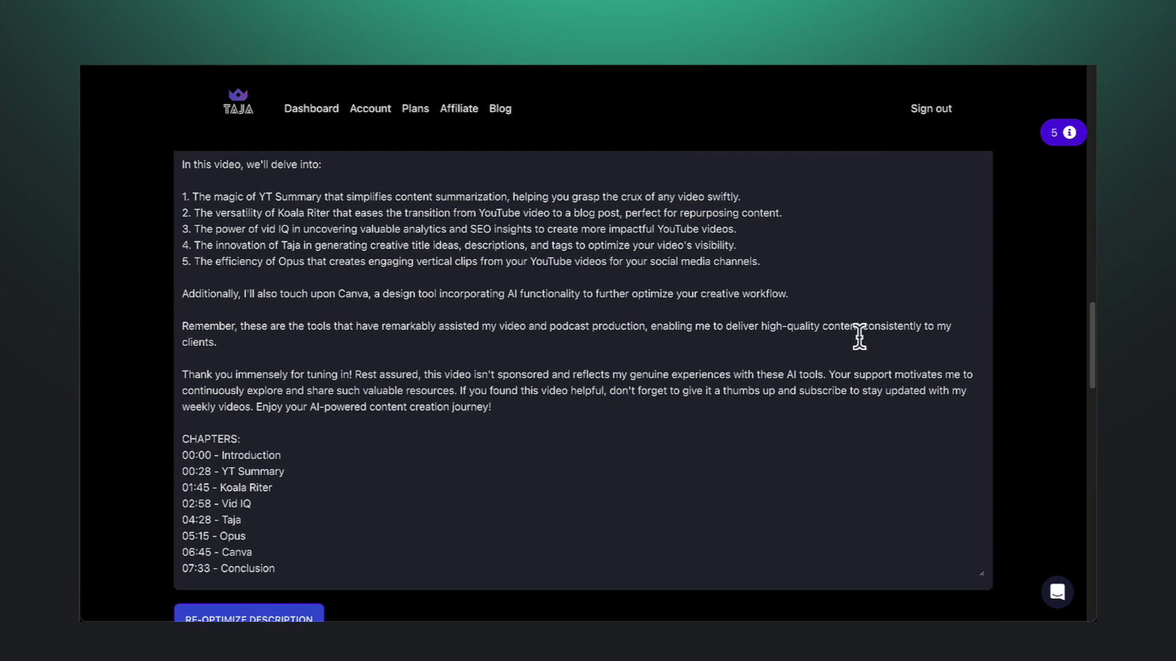
scroll(860, 337, "down", 2)
scroll(859, 337, "down", 4)
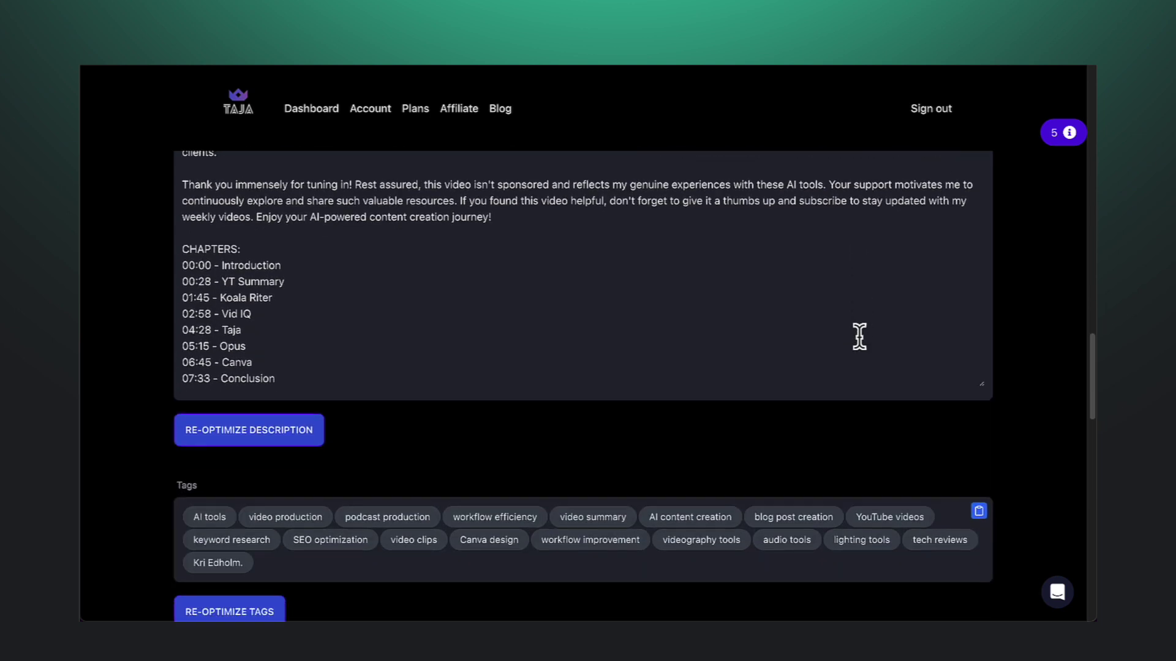
scroll(862, 341, "down", 3)
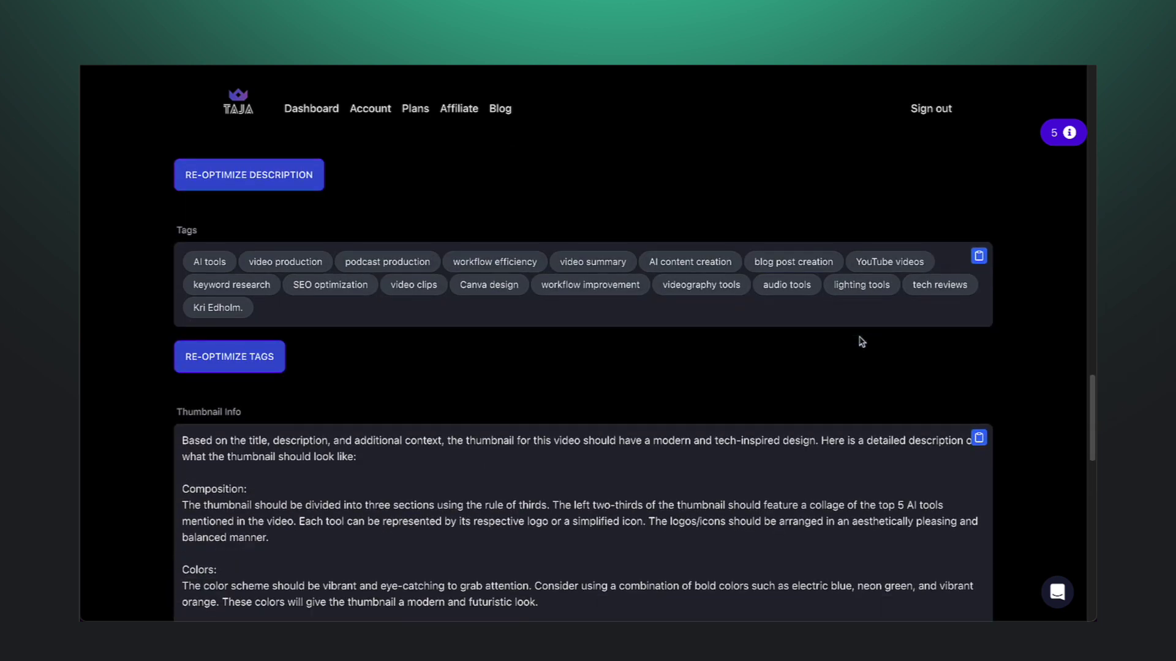
scroll(862, 341, "down", 1)
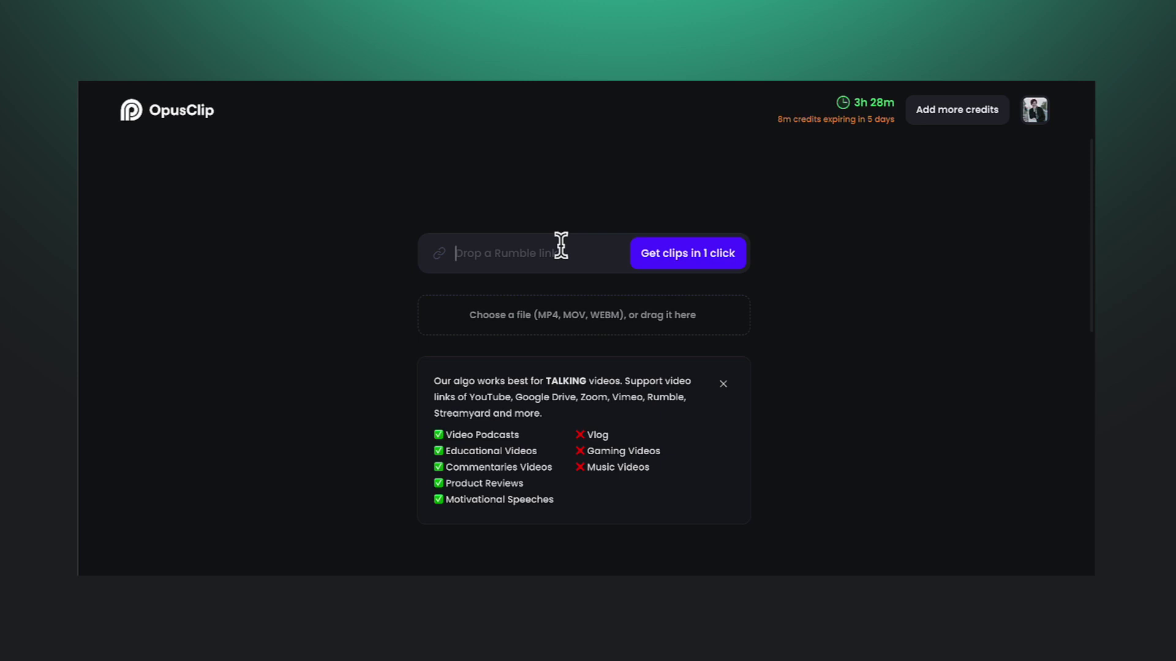
Generate OpusClip short clips from the pasted YouTube video link and browse the results
key("ctrl+v")
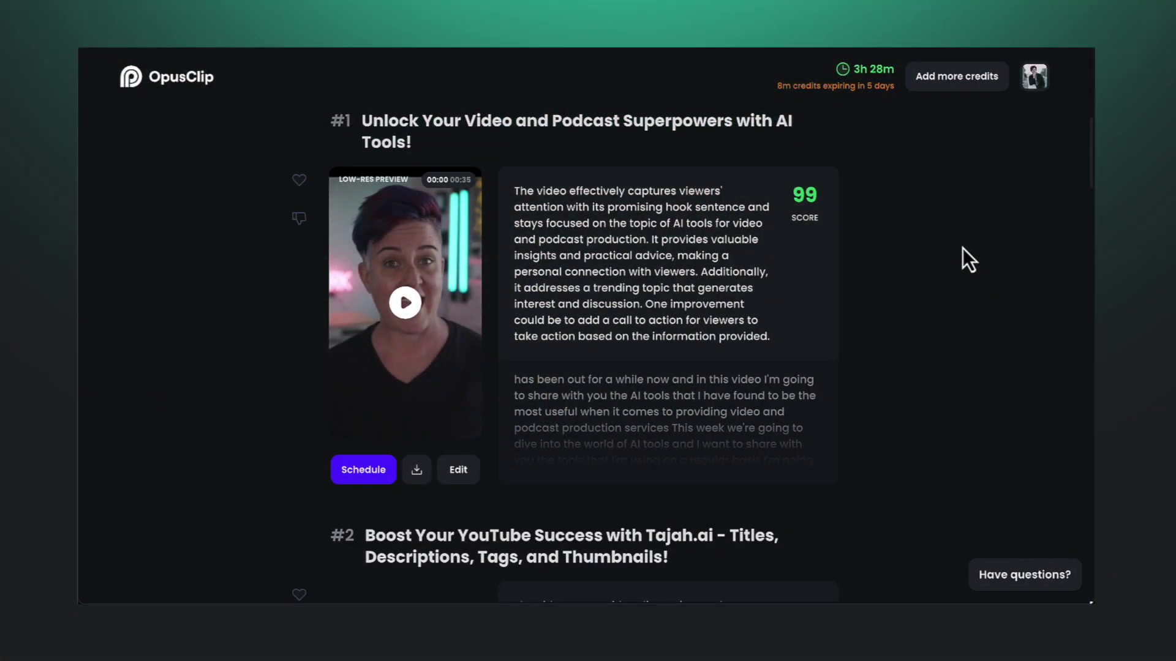
scroll(963, 248, "down", 7)
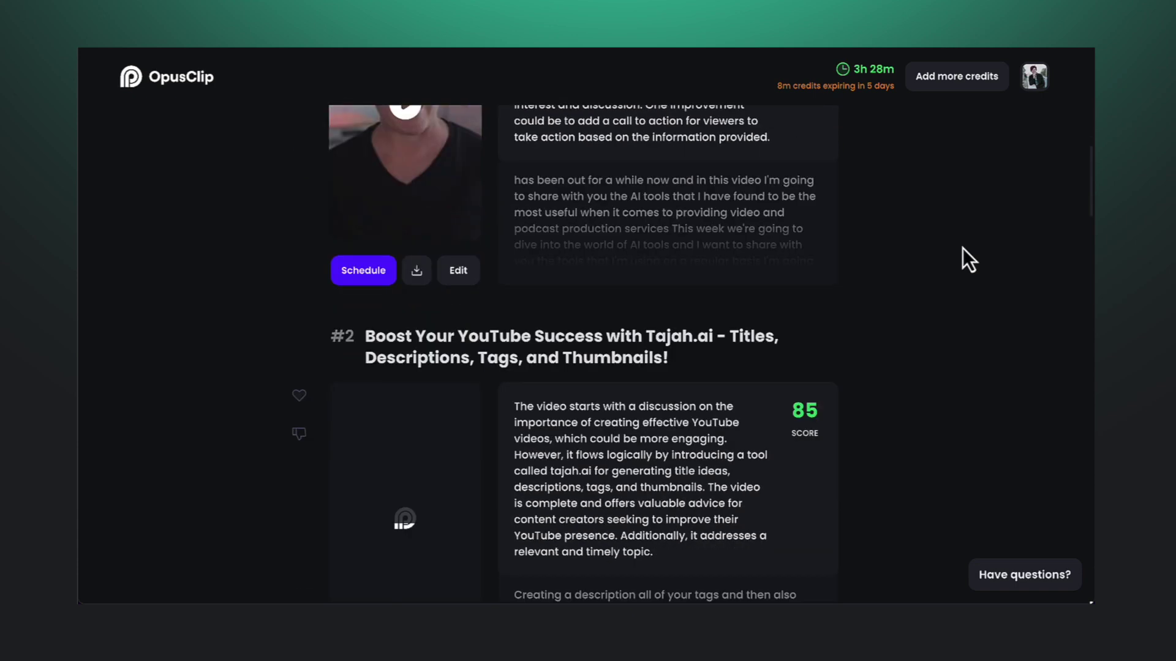
scroll(962, 248, "down", 11)
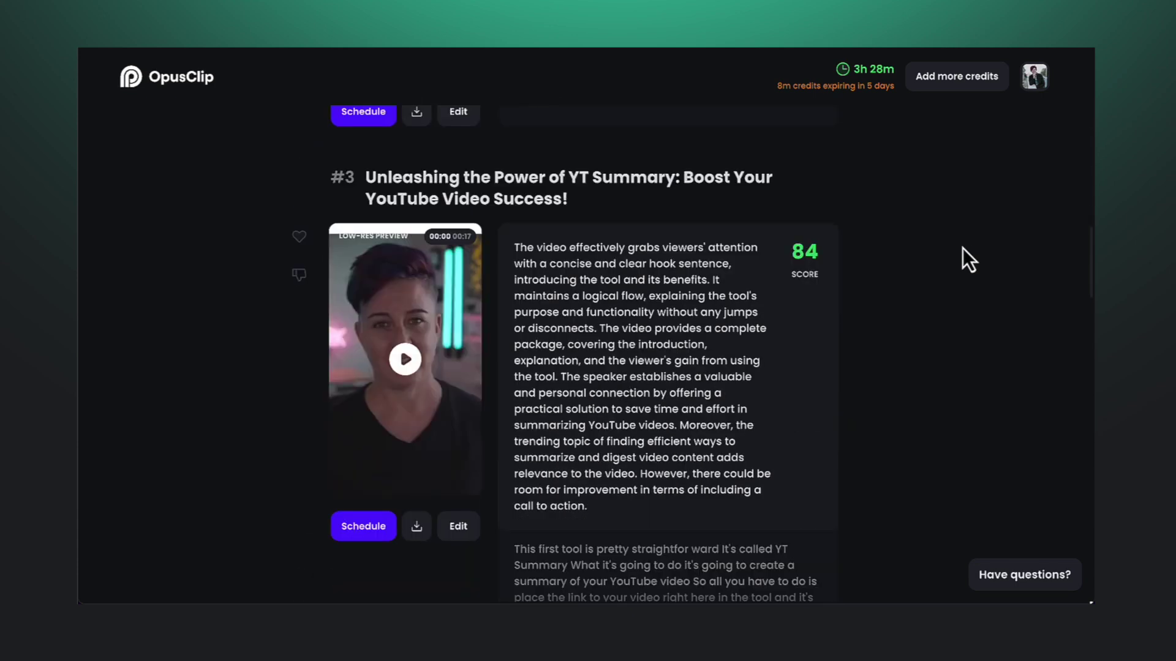
scroll(962, 248, "down", 2)
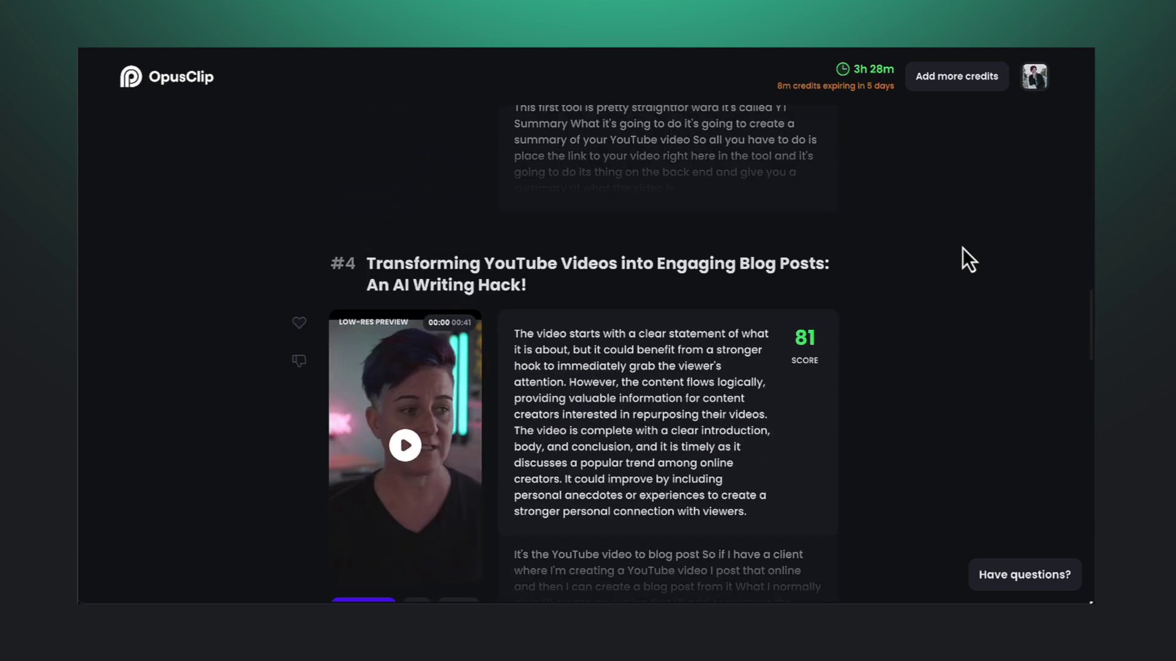
scroll(962, 248, "up", 11)
scroll(962, 248, "up", 9)
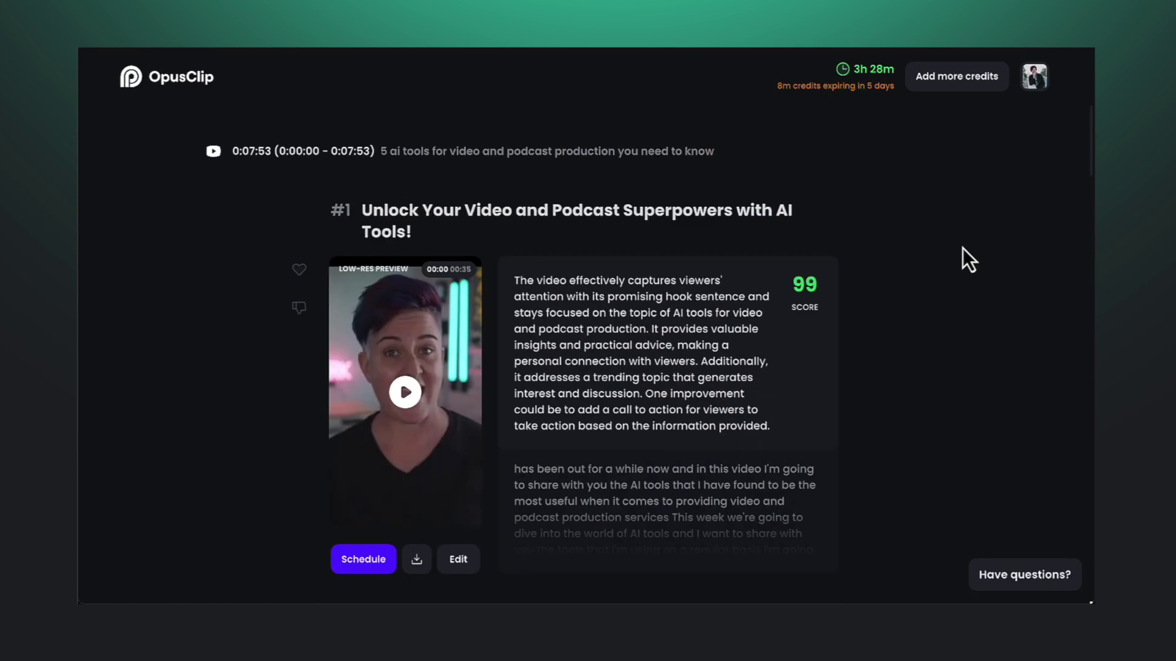
Edit clip #1 and shift its footage slightly within the 9:16 vertical crop
left_click(460, 560)
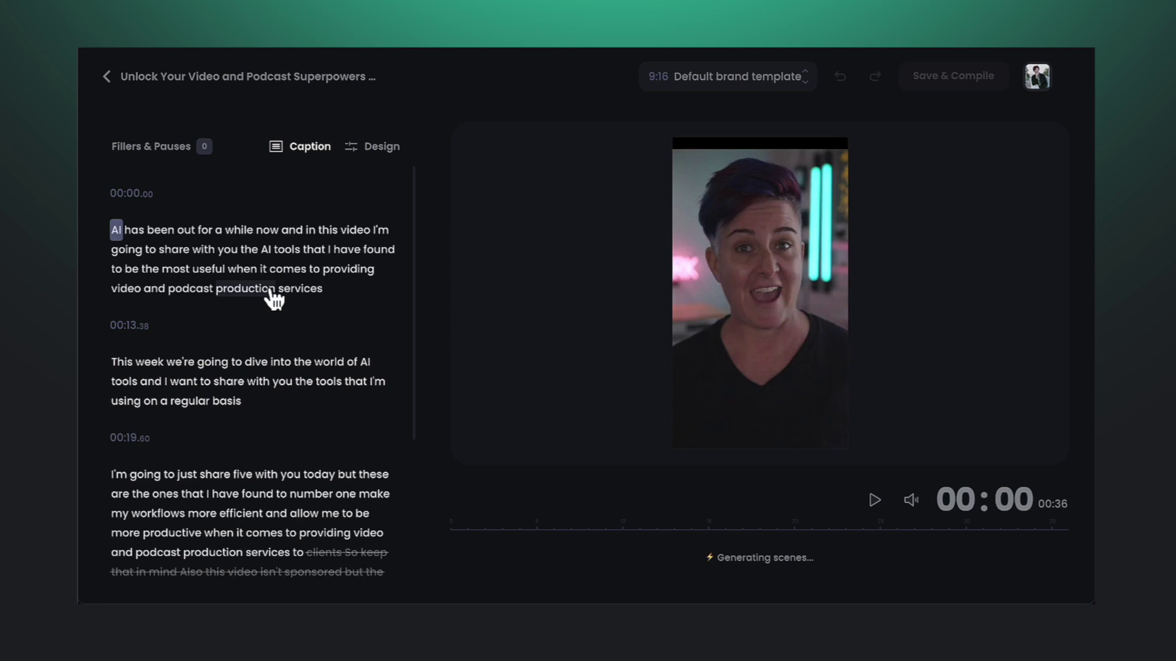
left_click(734, 307)
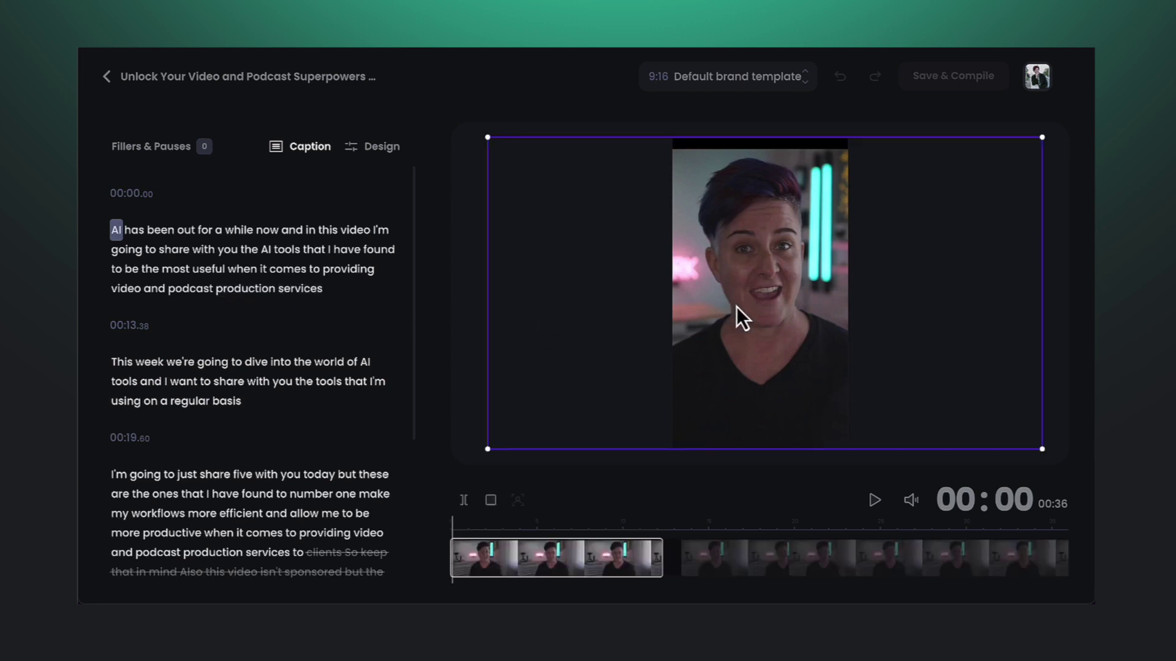
mouse_move(737, 307)
left_mouse_down()
mouse_move(685, 307)
mouse_move(811, 307)
mouse_move(741, 308)
left_mouse_up()
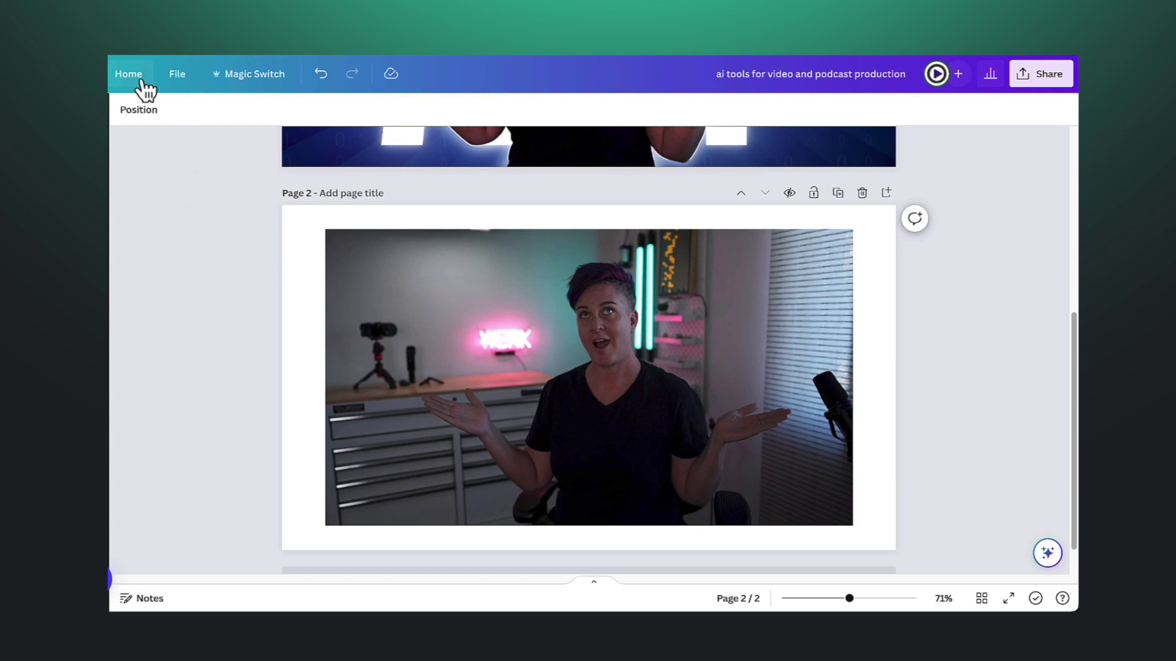
Apply BG Remover to the page 2 photo so only the presenter remains
left_click(412, 287)
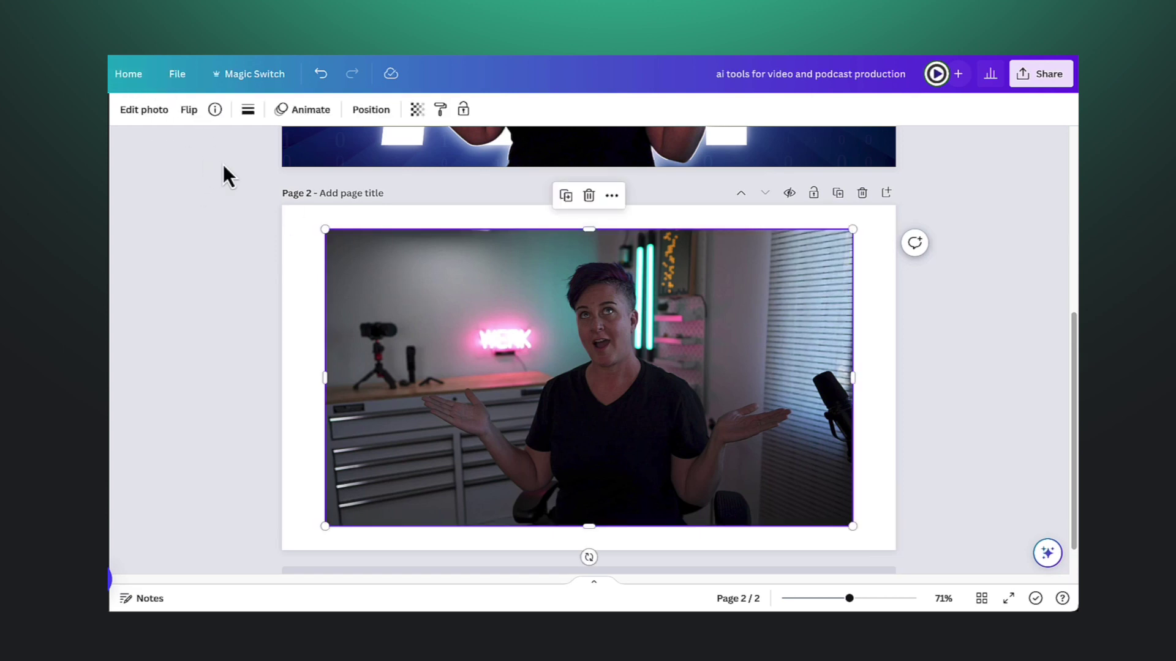
left_click(145, 109)
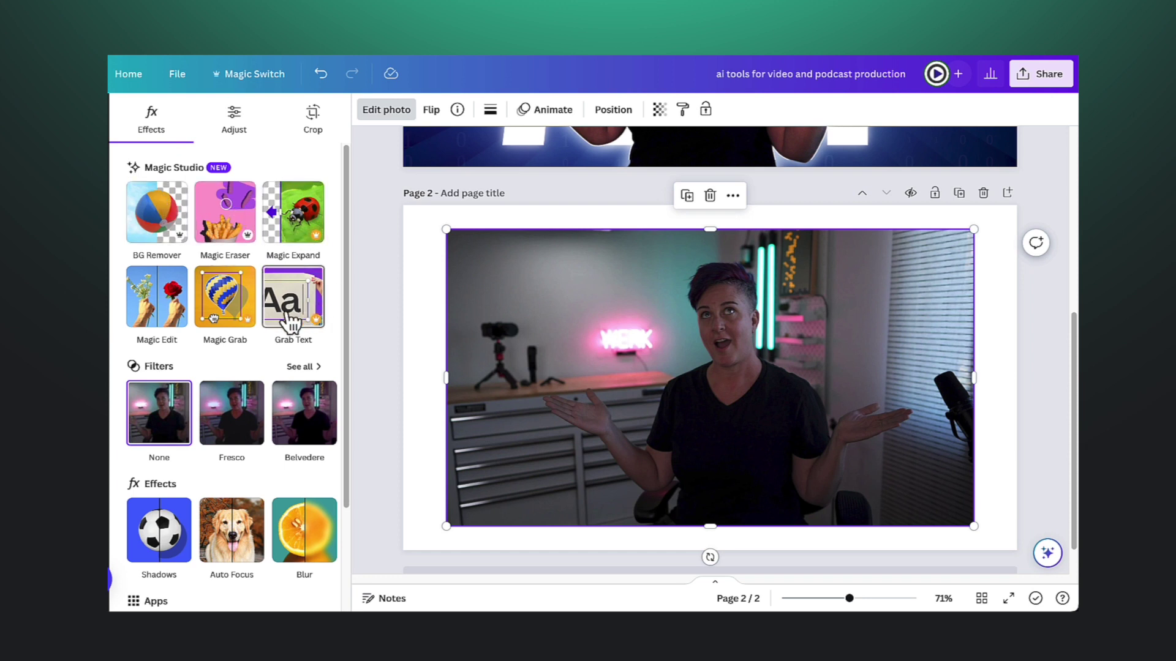
left_click(146, 236)
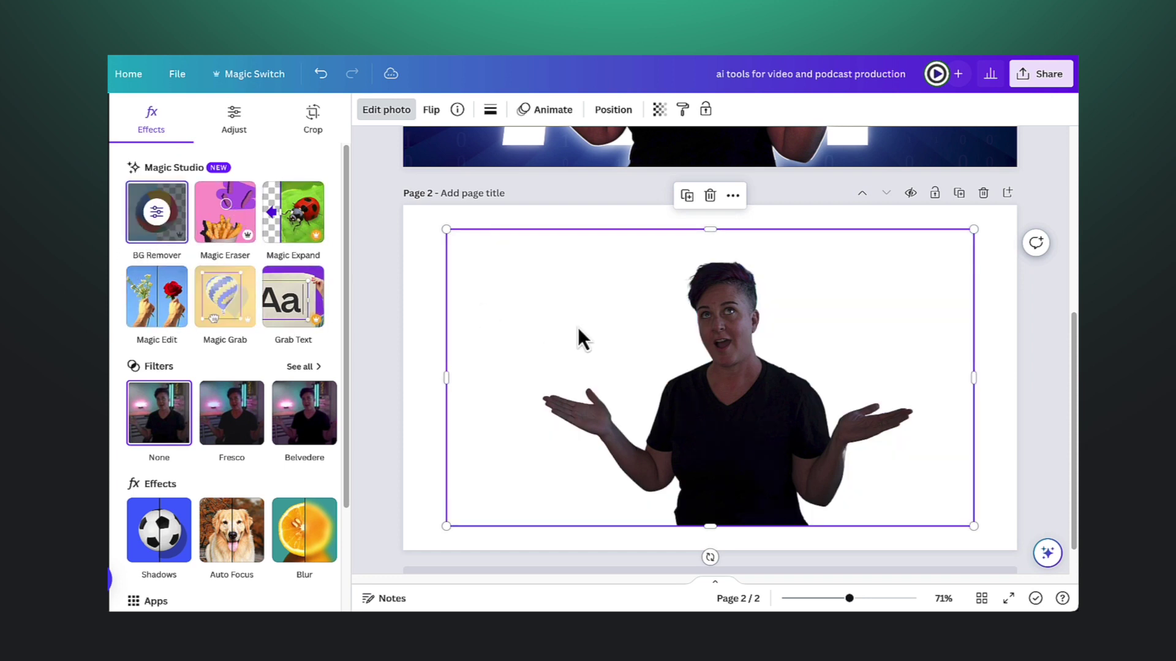
scroll(750, 351, "up", 3)
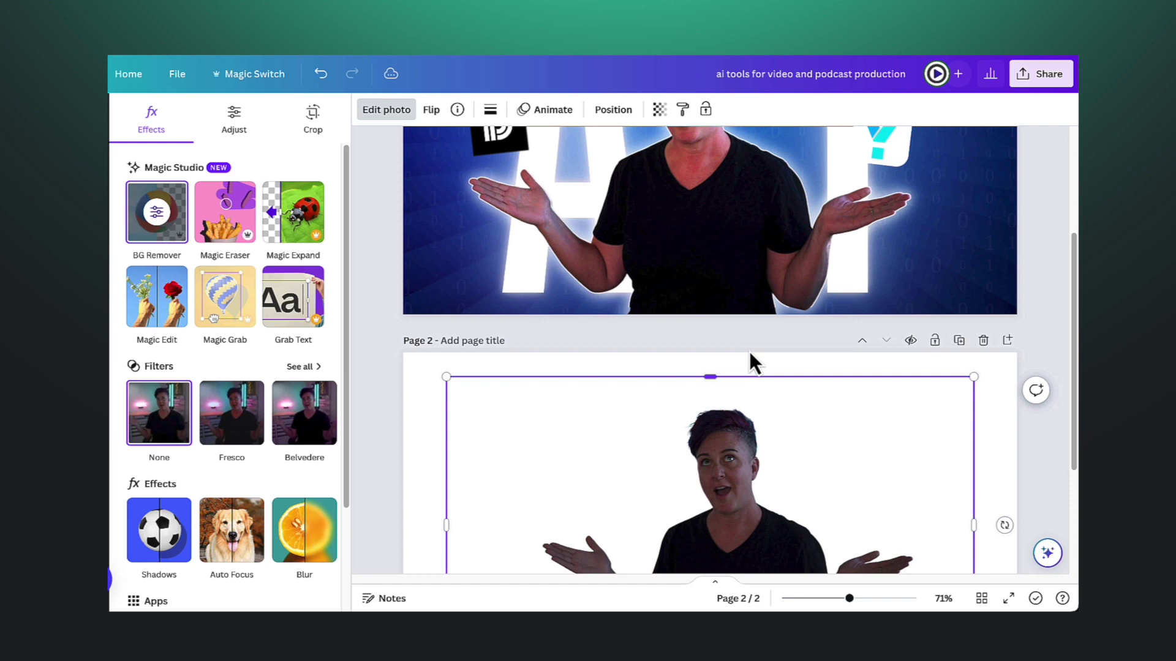
scroll(750, 352, "up", 3)
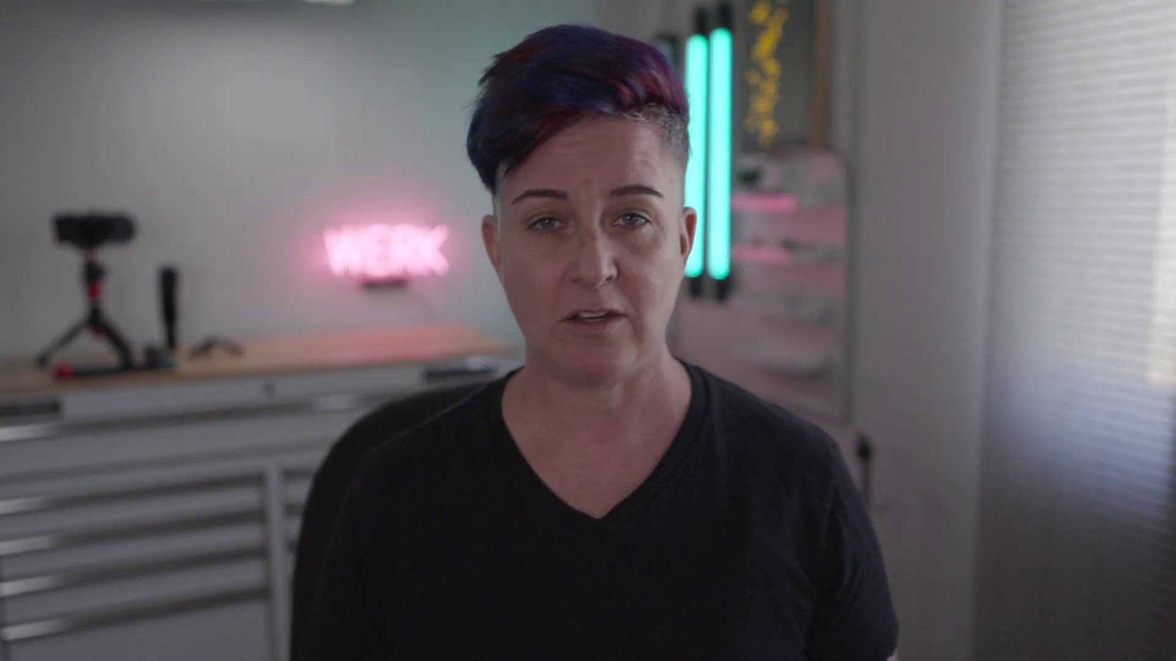